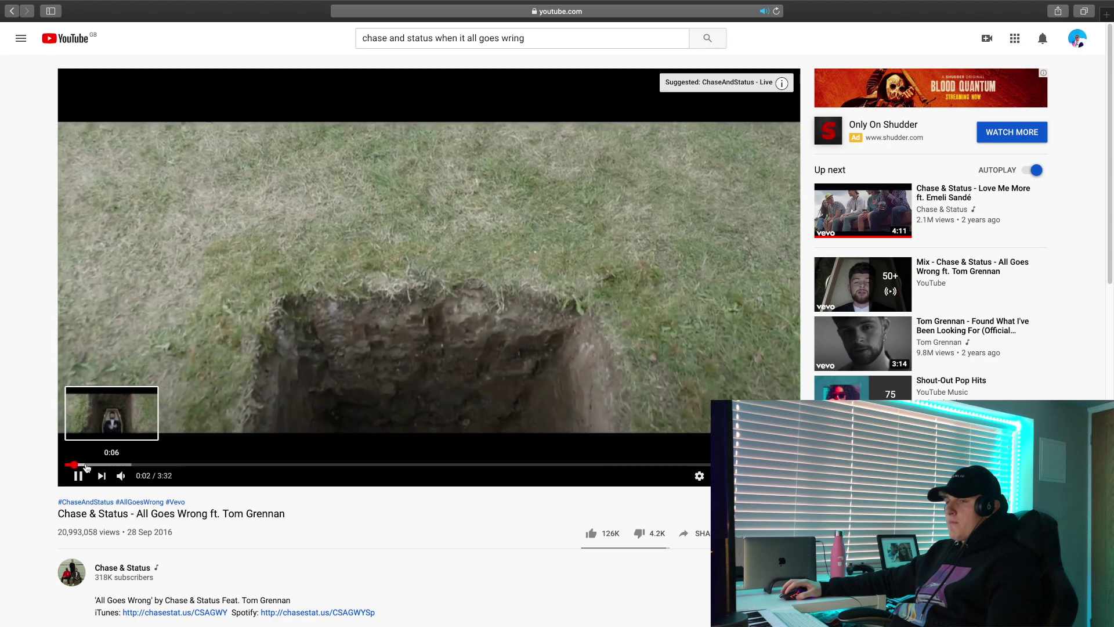
# Step: Skip forward in short jumps through the opening of the Chase & Status "All Goes Wrong" video to listen to the reference track
pyautogui.click(114, 466)
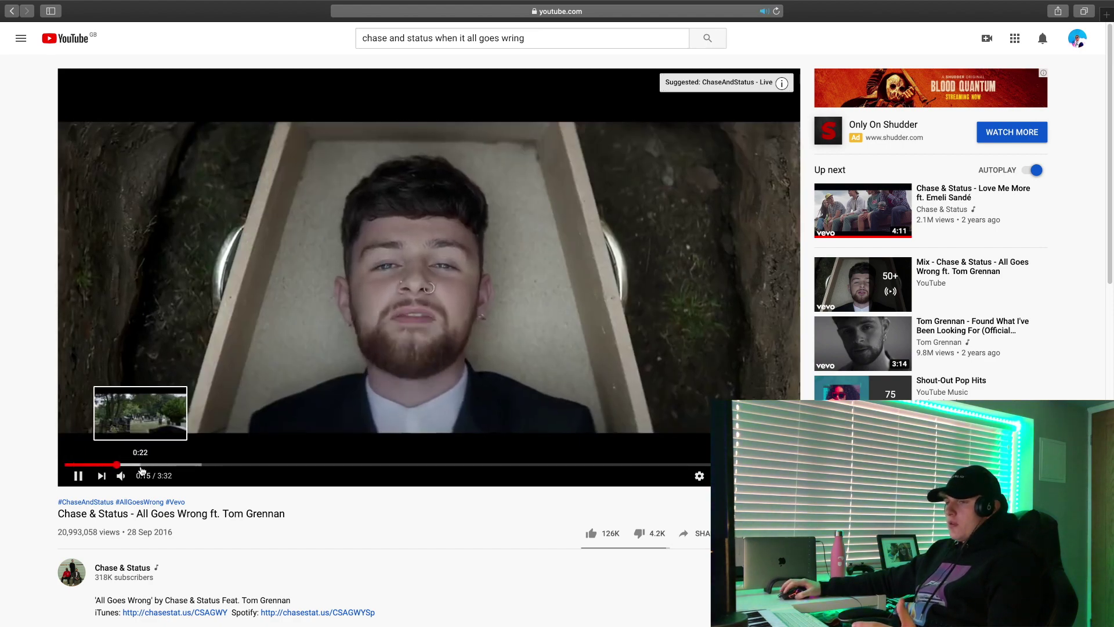
pyautogui.click(142, 466)
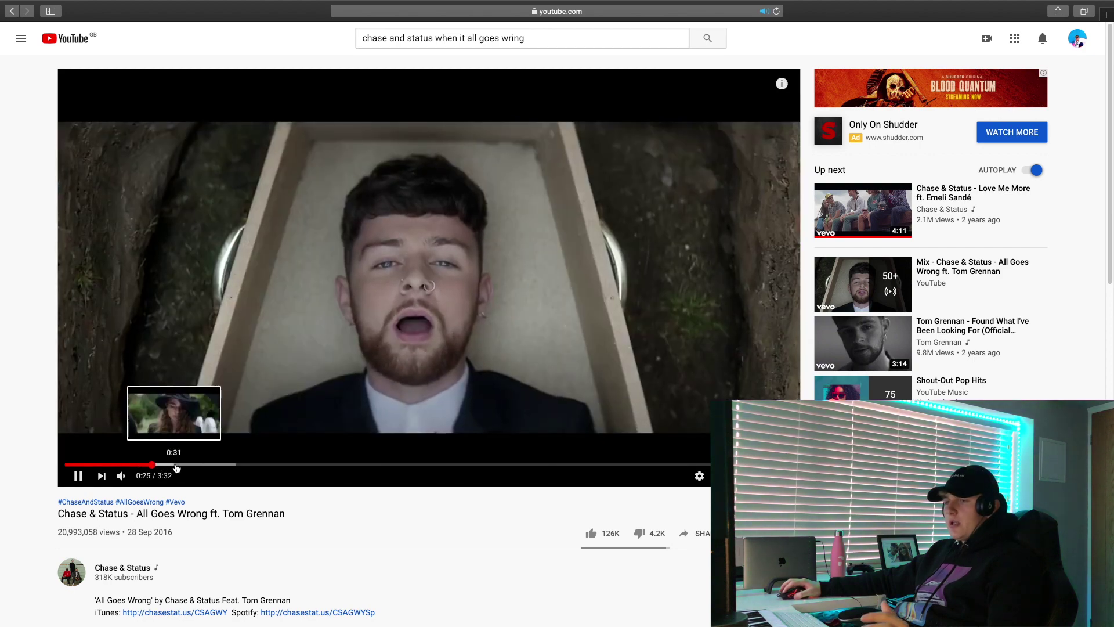
pyautogui.click(180, 465)
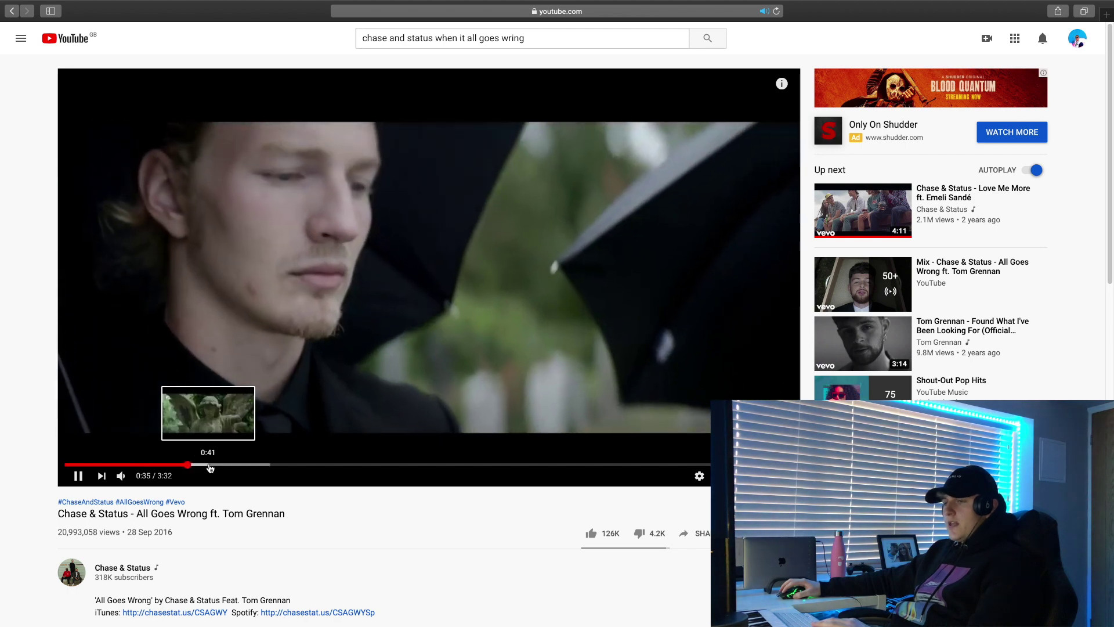
pyautogui.click(218, 465)
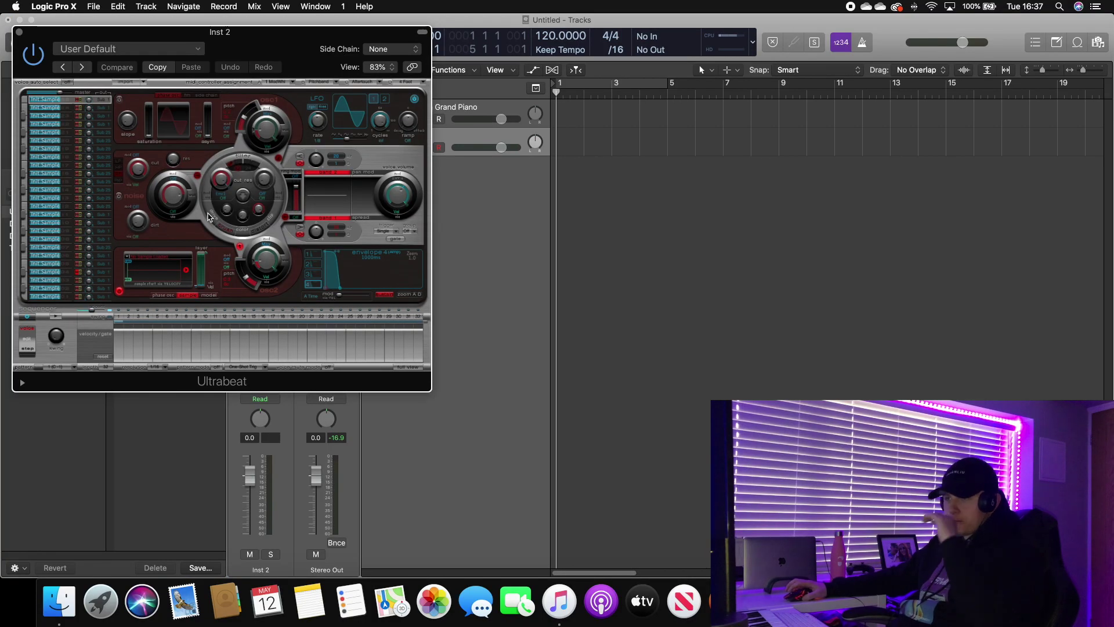
# Step: Switch to Finder and browse through the user's folders to the Kick Drums sample folder
pyautogui.click(69, 617)
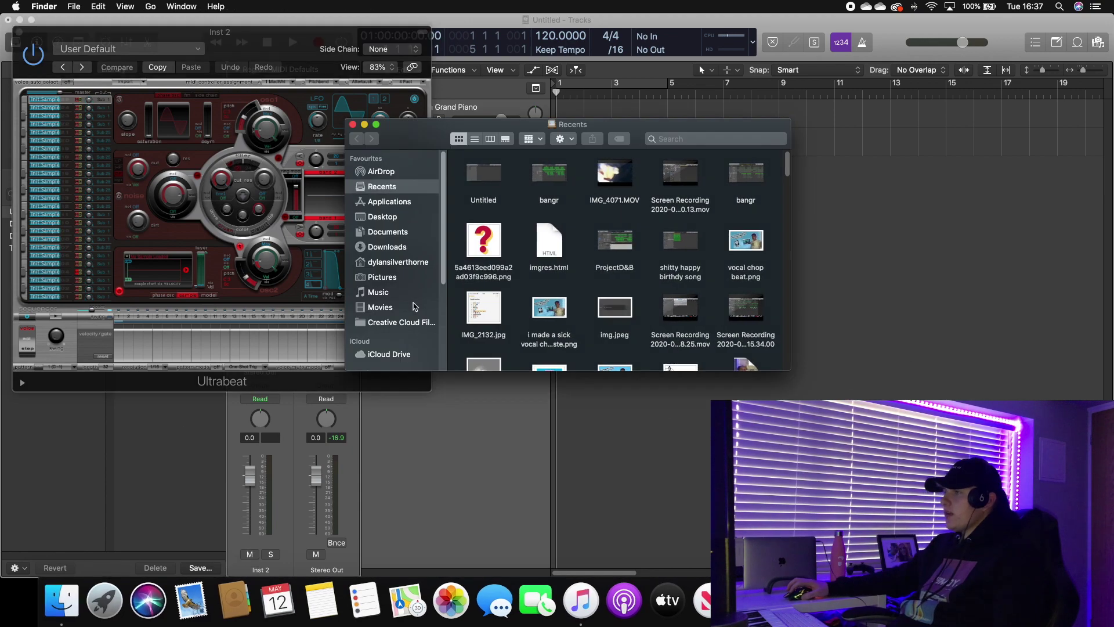
pyautogui.click(391, 246)
pyautogui.click(397, 261)
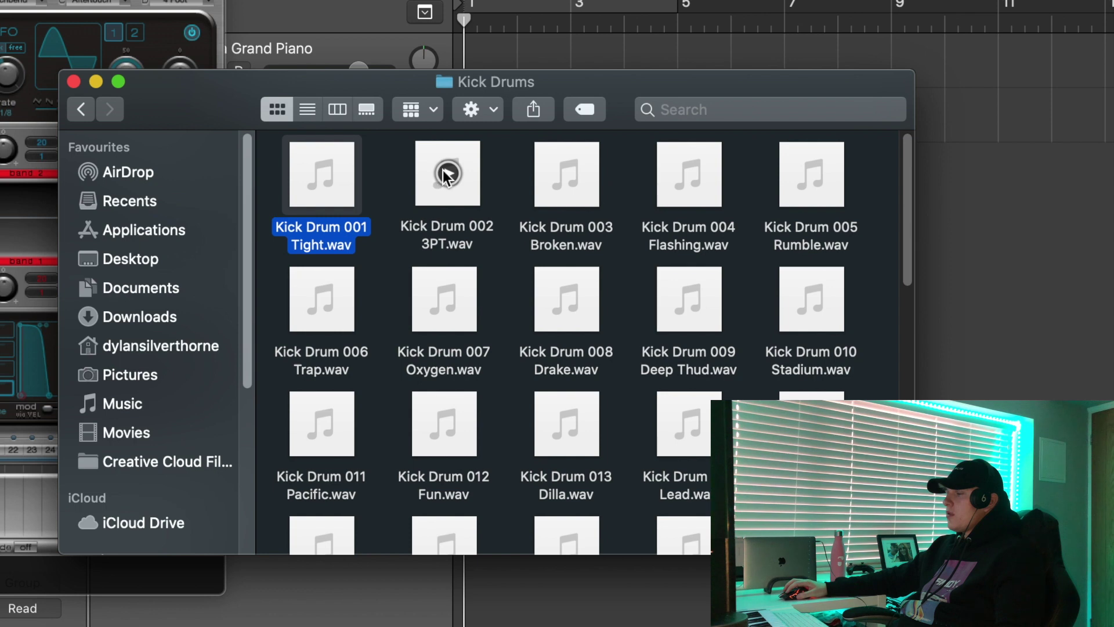
# Step: Audition kick samples 002 to 005 and 010, and look through the rest of the Kick Drums folder
pyautogui.click(446, 174)
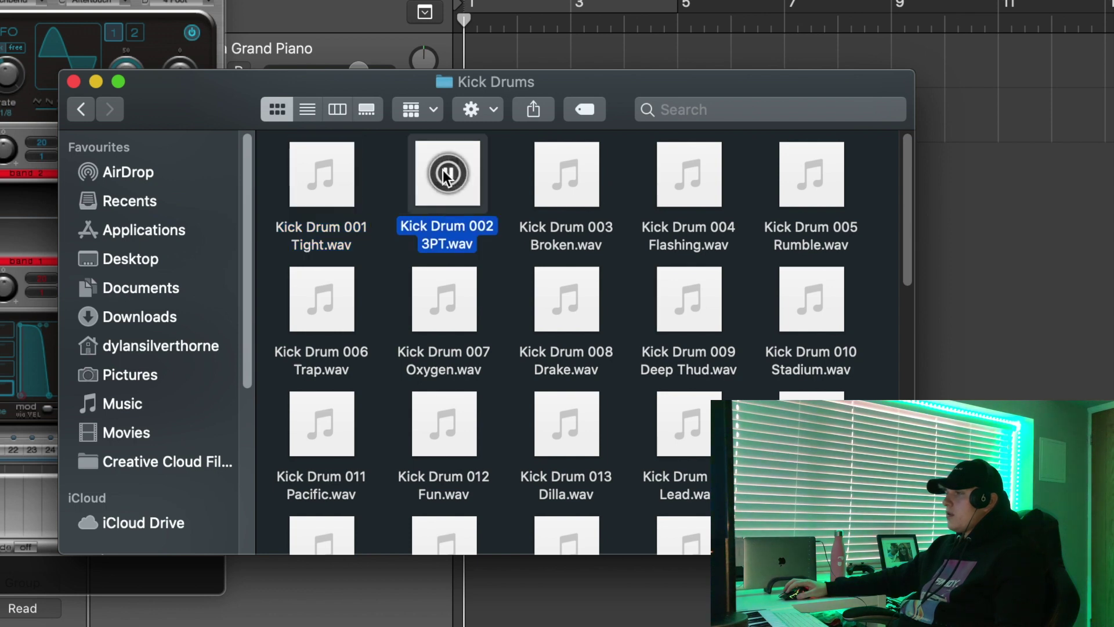
pyautogui.click(573, 180)
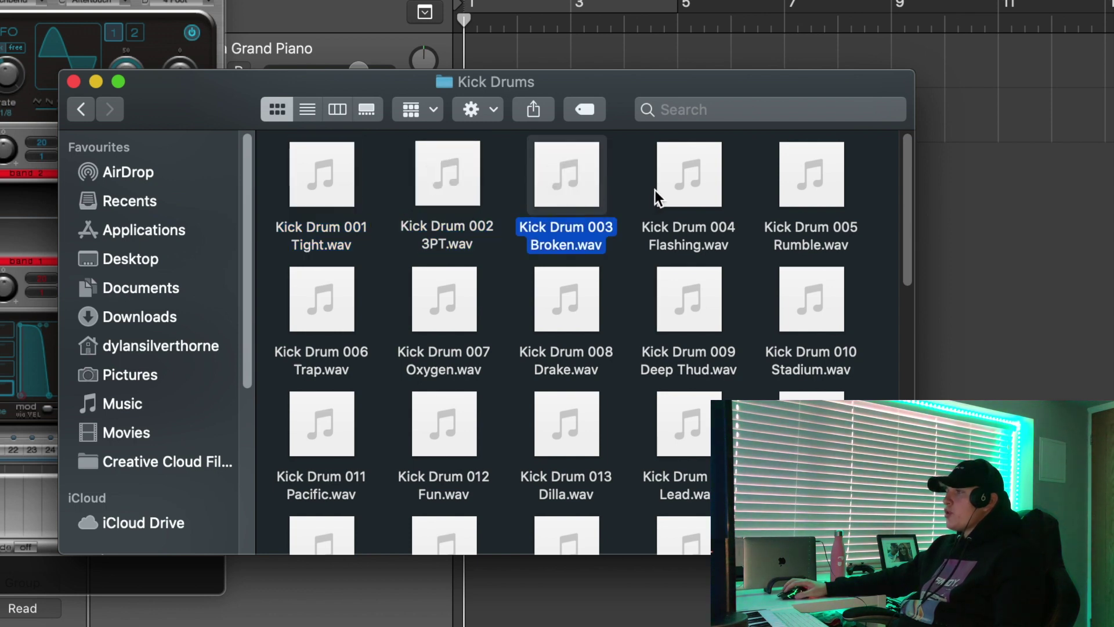
pyautogui.click(694, 186)
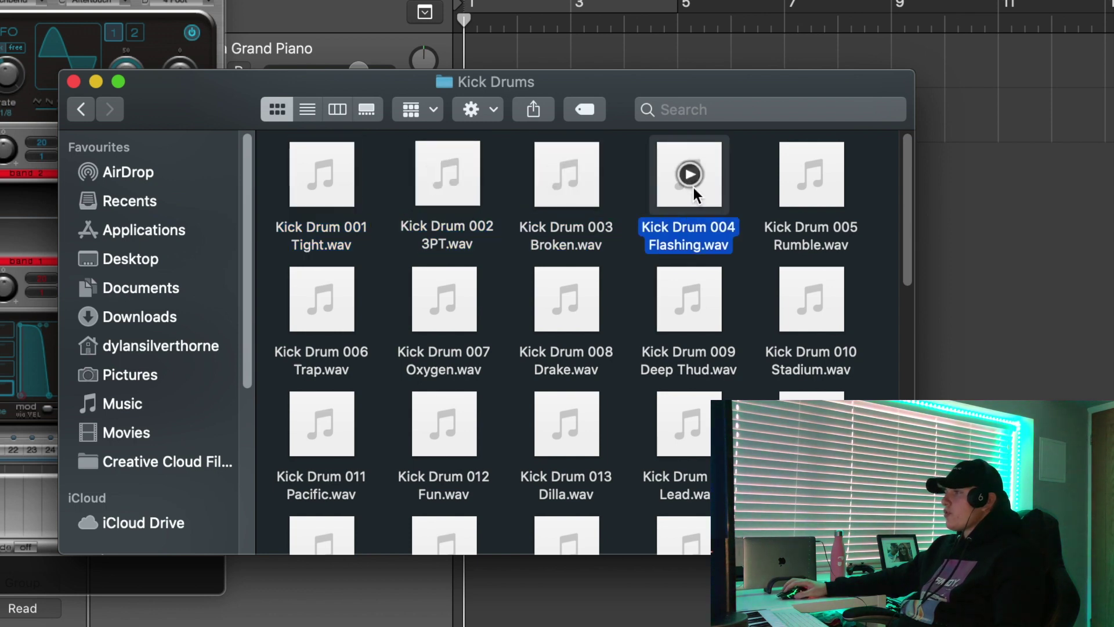
pyautogui.click(813, 177)
pyautogui.click(817, 291)
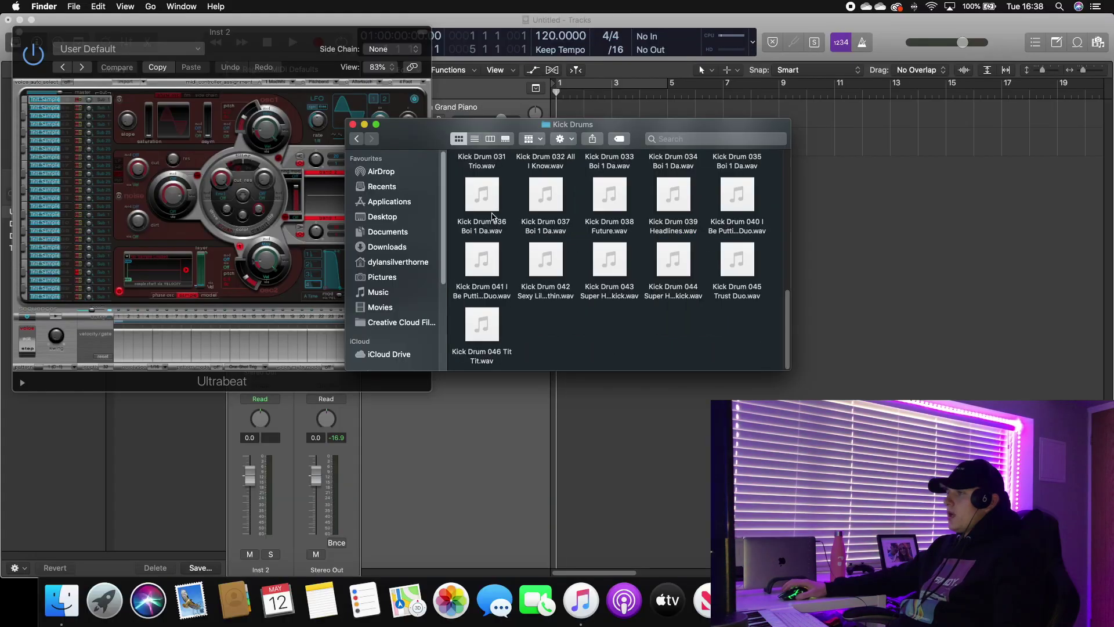
pyautogui.scroll(-2, 340, 264)
pyautogui.scroll(2, 340, 264)
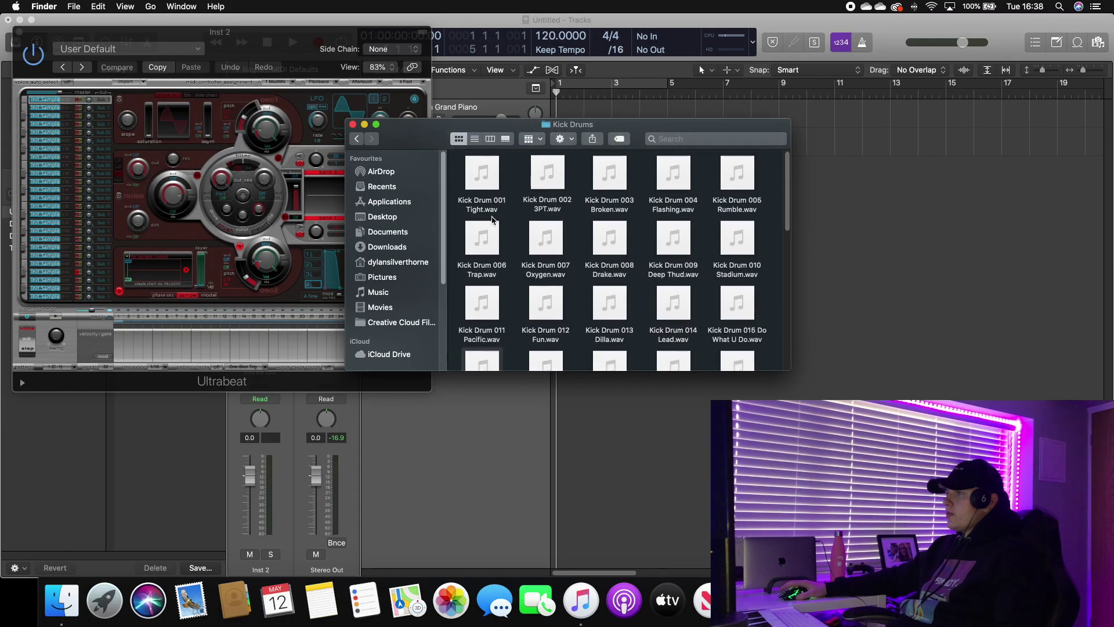
# Step: Load Kick Drum 001 Tight.wav from the Kick Drums folder into Ultrabeat's sample oscillator
pyautogui.click(483, 173)
pyautogui.moveTo(486, 176); pyautogui.dragTo(159, 284)
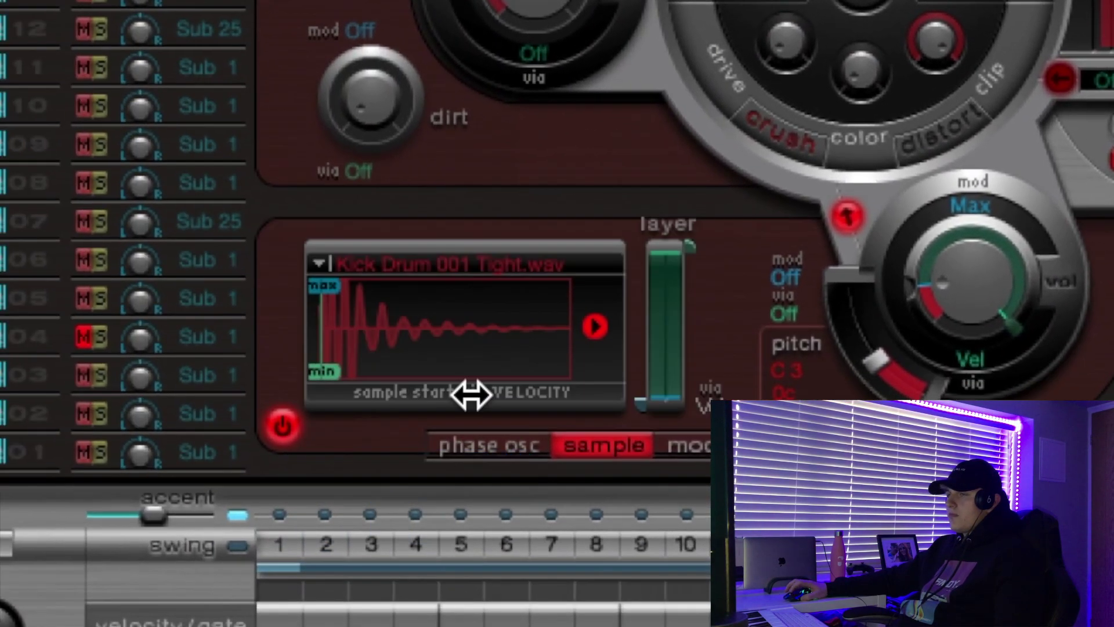
pyautogui.moveTo(580, 226); pyautogui.dragTo(572, 262)
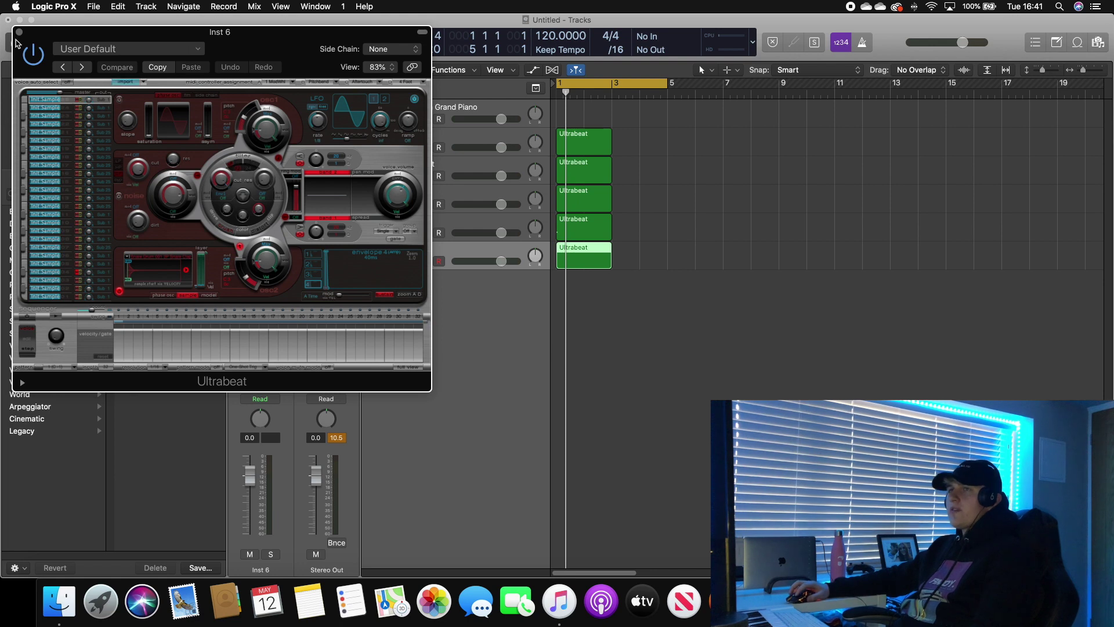
# Step: Close the Inst 6 Ultrabeat window and thin out the #default track's run of C4 notes by deleting alternate ones
pyautogui.click(19, 32)
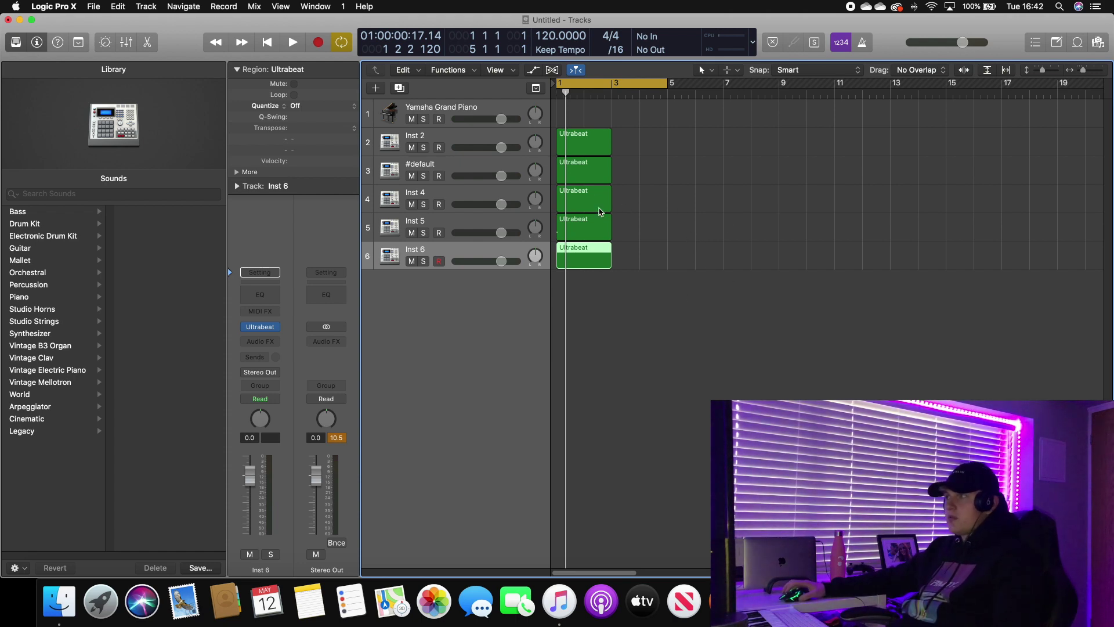
pyautogui.click(459, 169)
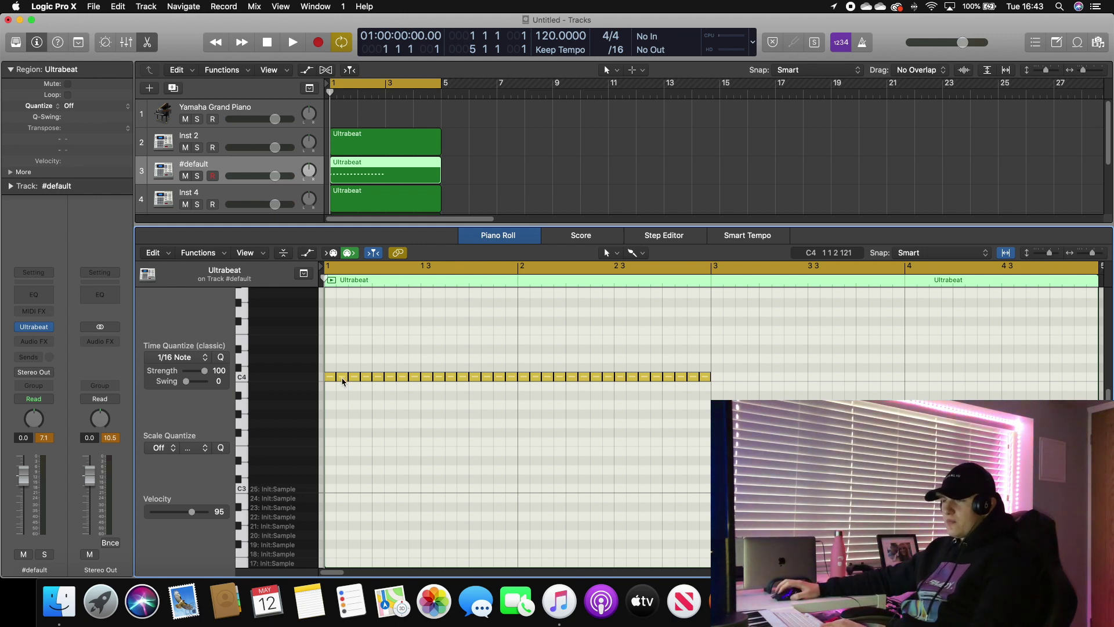
pyautogui.click(348, 378)
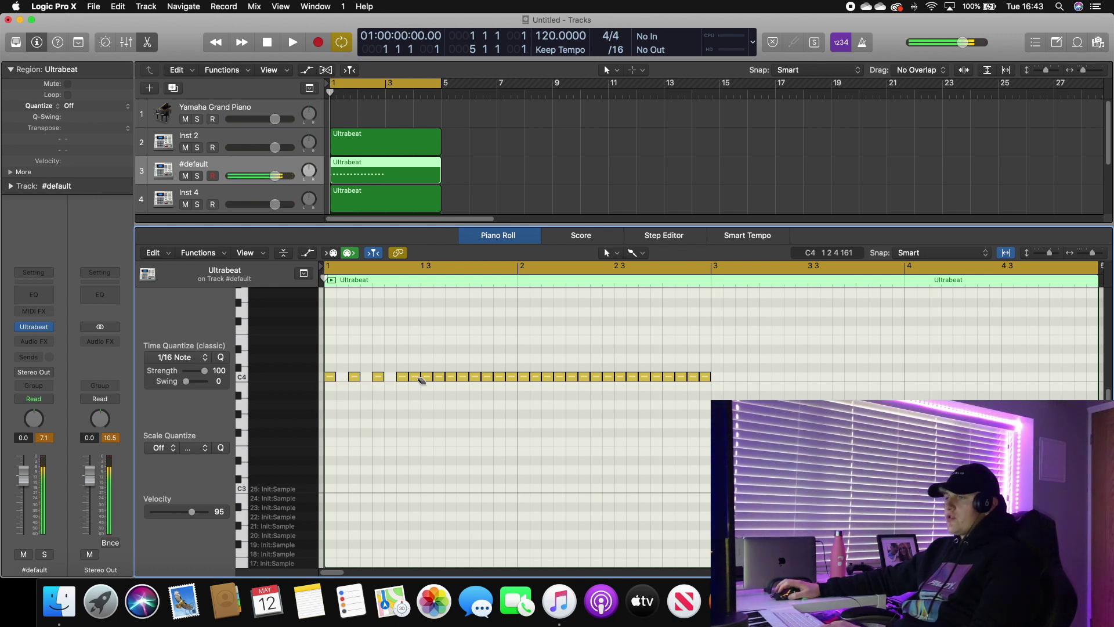
pyautogui.click(467, 377)
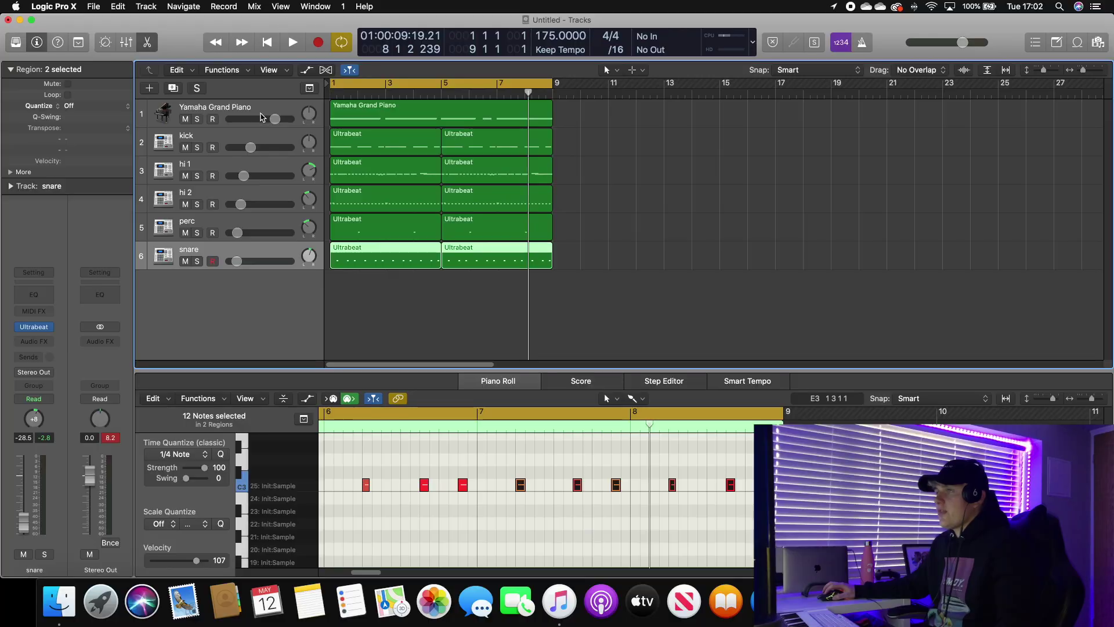
# Step: Duplicate the Yamaha Grand Piano track as a Piano Motion layer and balance both, with Piano Motion at -11.2 dB and panned to -15
pyautogui.click(262, 116)
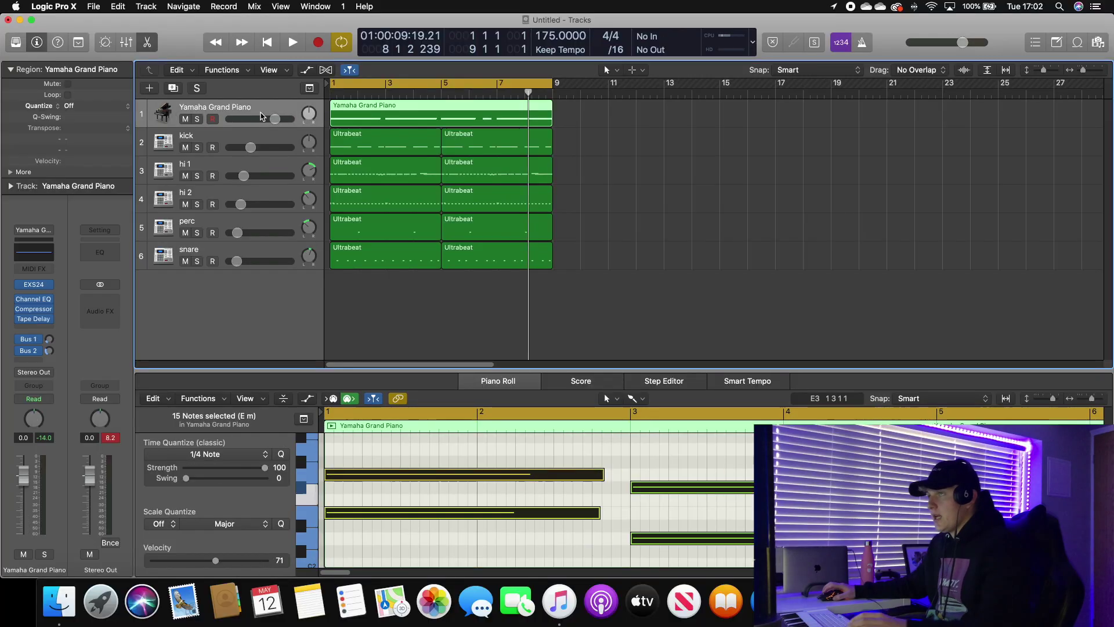
pyautogui.press('super+d')
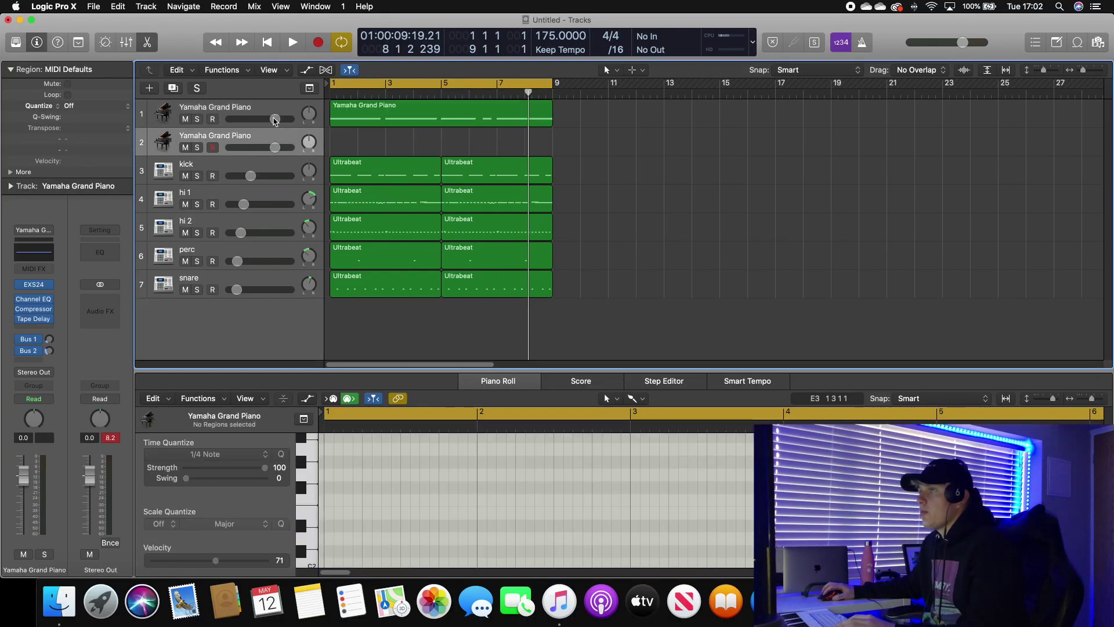
pyautogui.moveTo(275, 119); pyautogui.dragTo(264, 119)
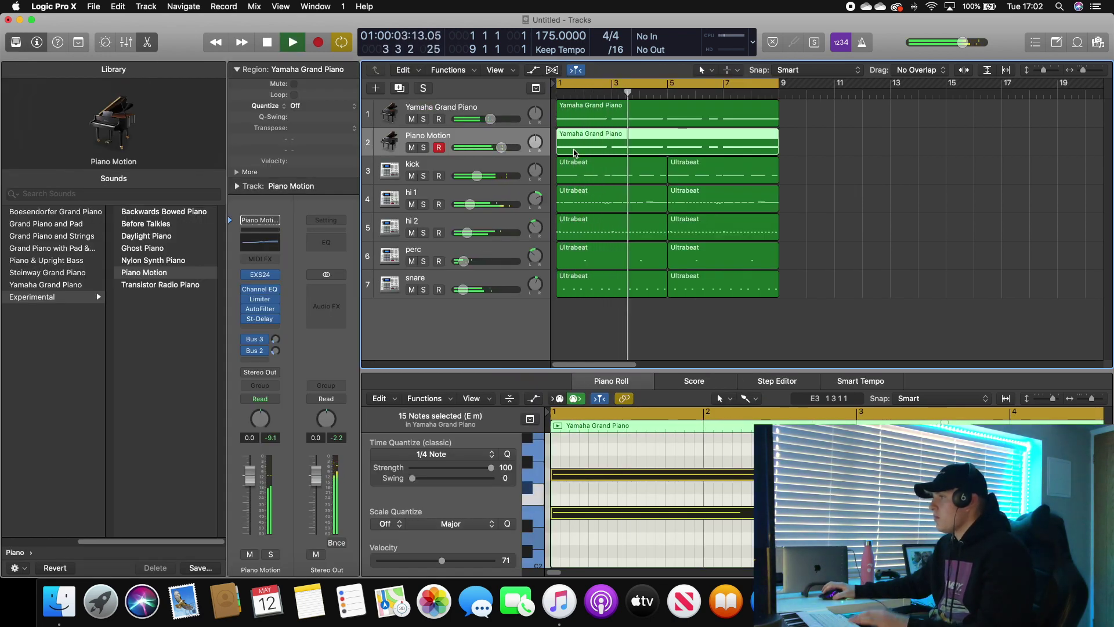
pyautogui.moveTo(507, 154)
pyautogui.mouseDown()
pyautogui.moveTo(480, 150)
pyautogui.moveTo(493, 120)
pyautogui.moveTo(512, 154)
pyautogui.mouseUp()
pyautogui.press('space')
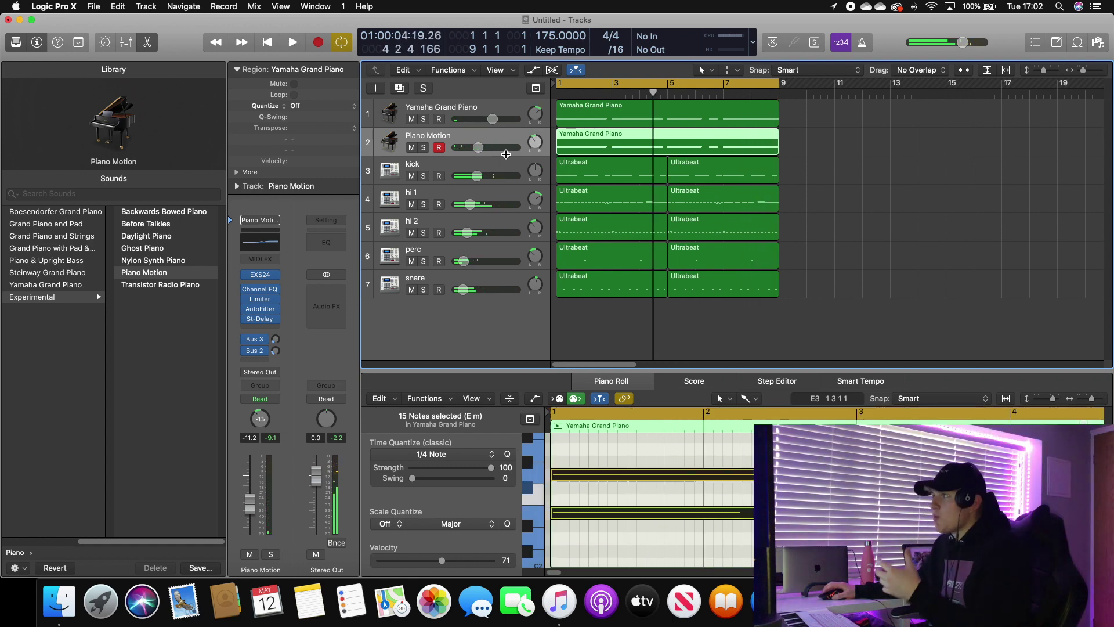
# Step: Duplicate the Yamaha Grand Piano track again, assign it the Acoustic Guitar patch and copy the piano region onto it
pyautogui.click(496, 115)
pyautogui.press('super+d')
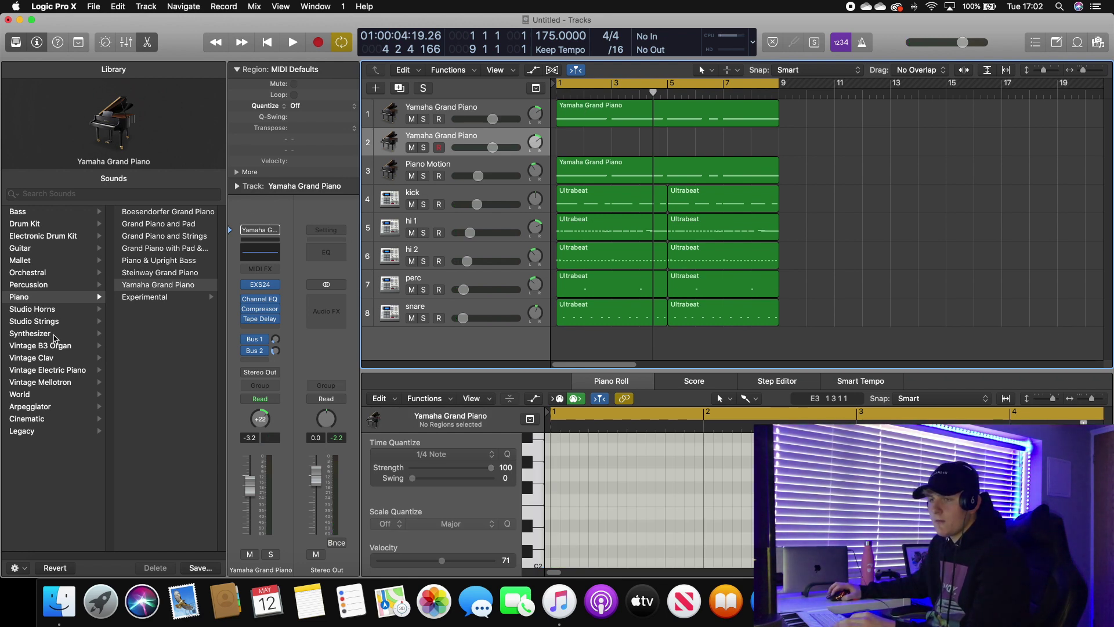
pyautogui.click(87, 247)
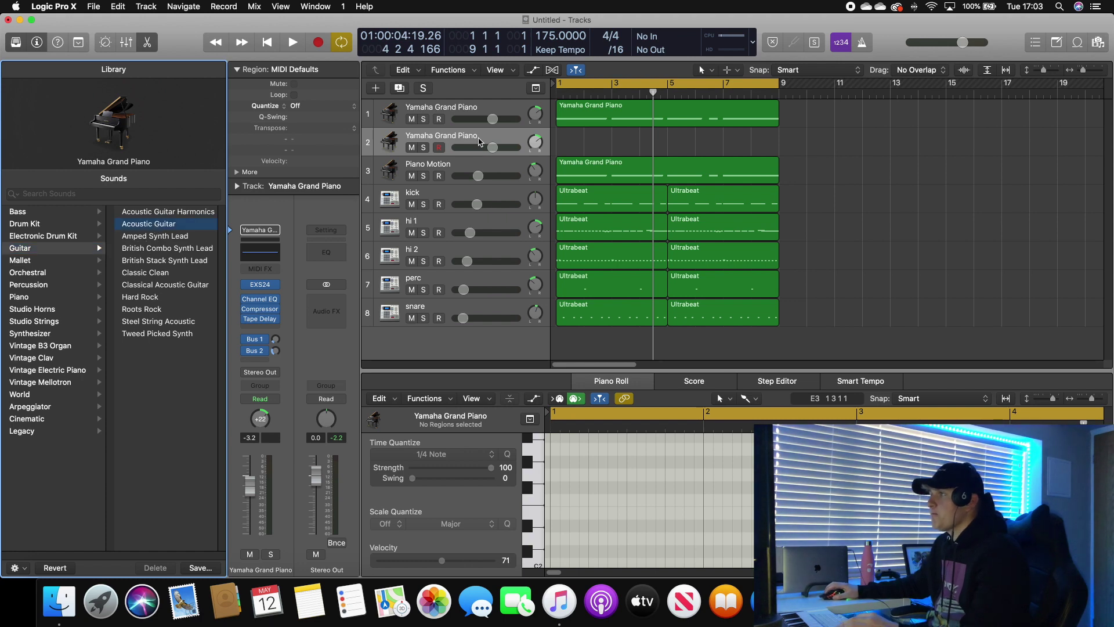
pyautogui.moveTo(616, 112); pyautogui.dragTo(550, 135)
pyautogui.press('space')
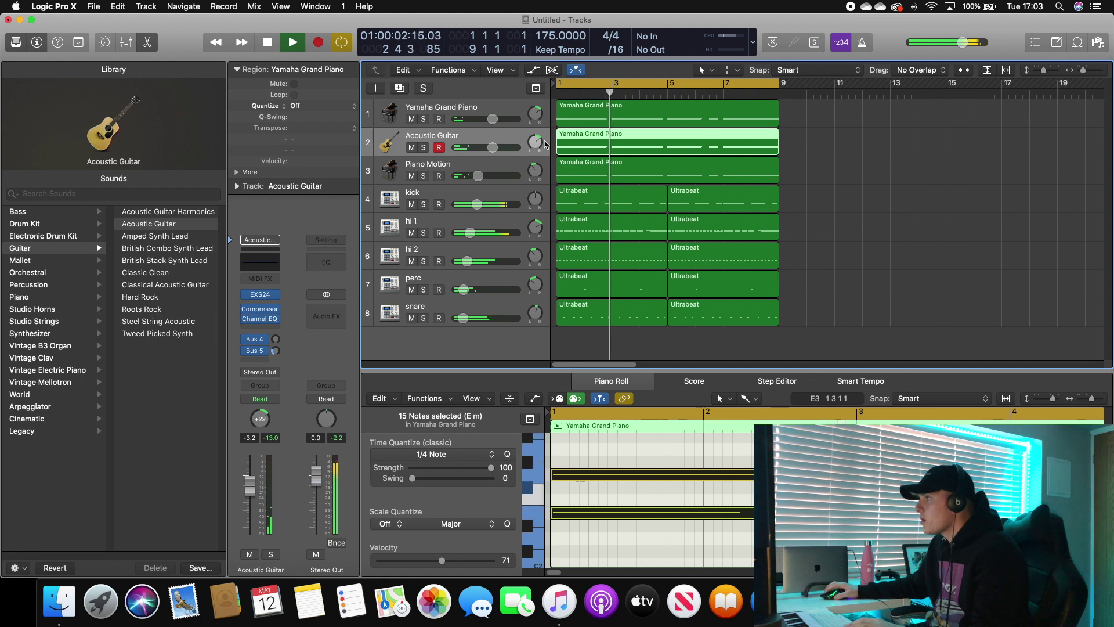
# Step: Pan the Acoustic Guitar track to -22, raise its volume to 1.1 dB and hide the Library
pyautogui.moveTo(535, 142)
pyautogui.mouseDown()
pyautogui.moveTo(535, 158)
pyautogui.moveTo(495, 148)
pyautogui.moveTo(520, 153)
pyautogui.mouseUp()
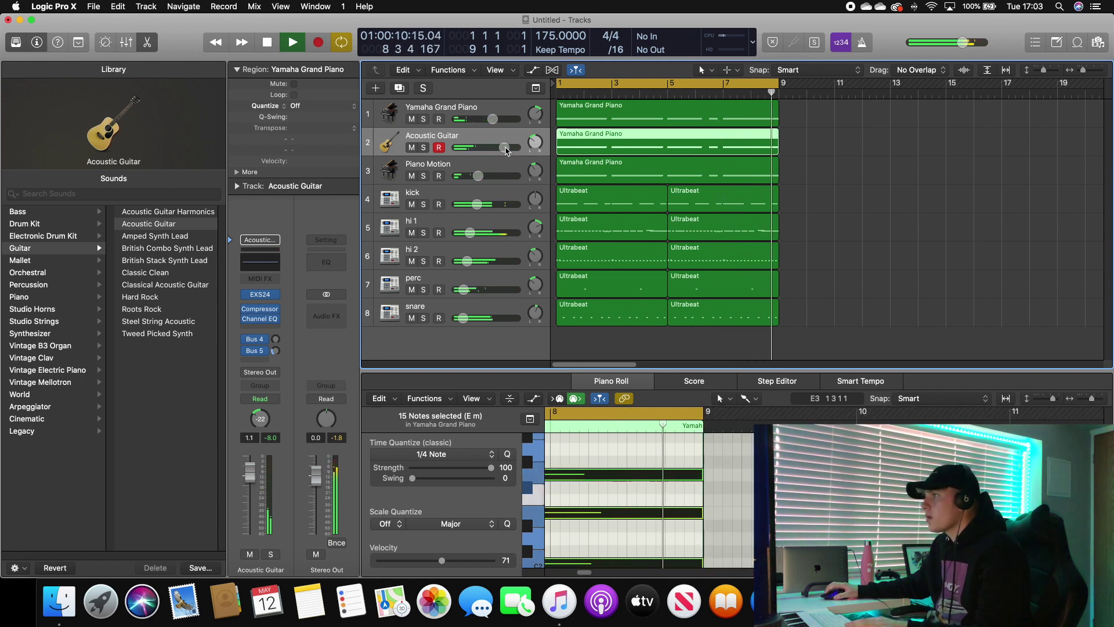
pyautogui.press('y')
pyautogui.press('space')
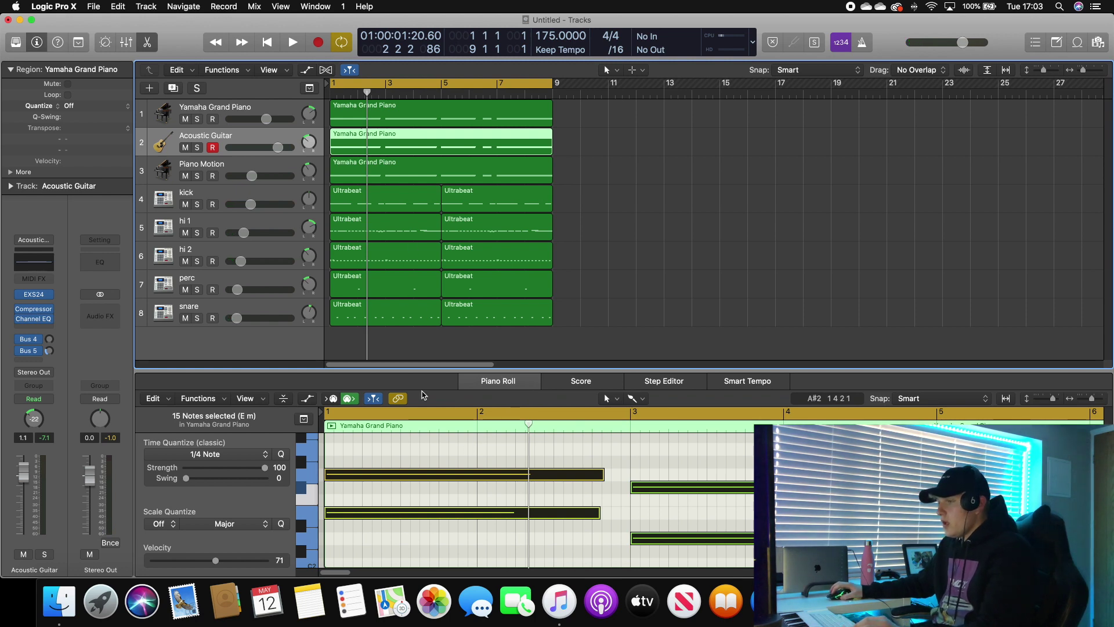
# Step: Delete the lowest notes from the Acoustic Guitar region in the Piano Roll, including those from bar 5 onward
pyautogui.click(406, 459)
pyautogui.press('Delete')
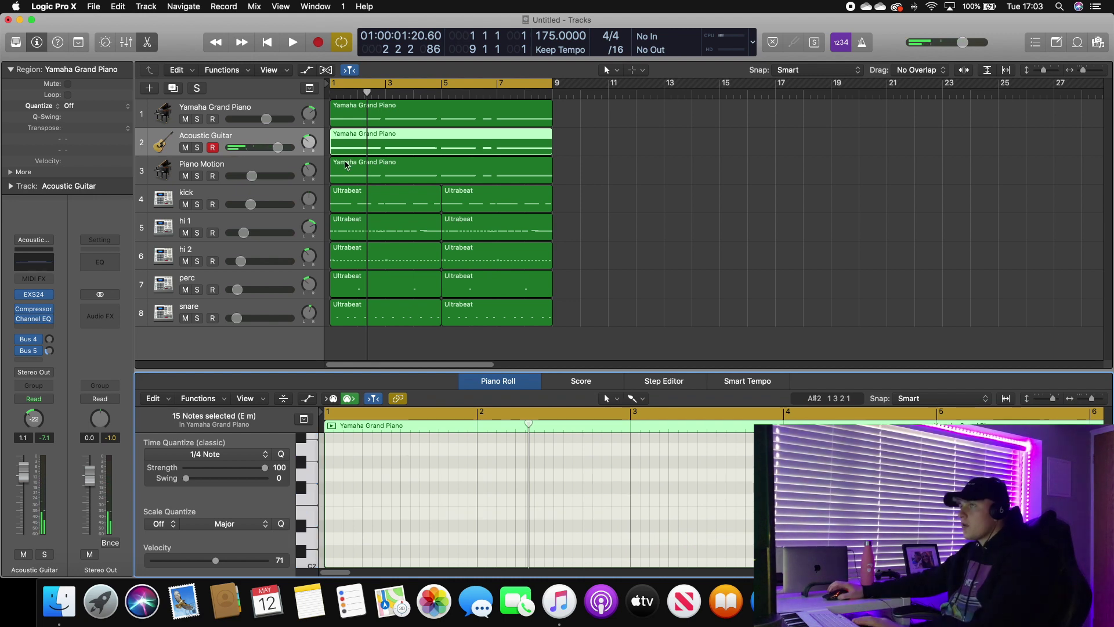
pyautogui.scroll(-4, 486, 502)
pyautogui.scroll(-1, 487, 508)
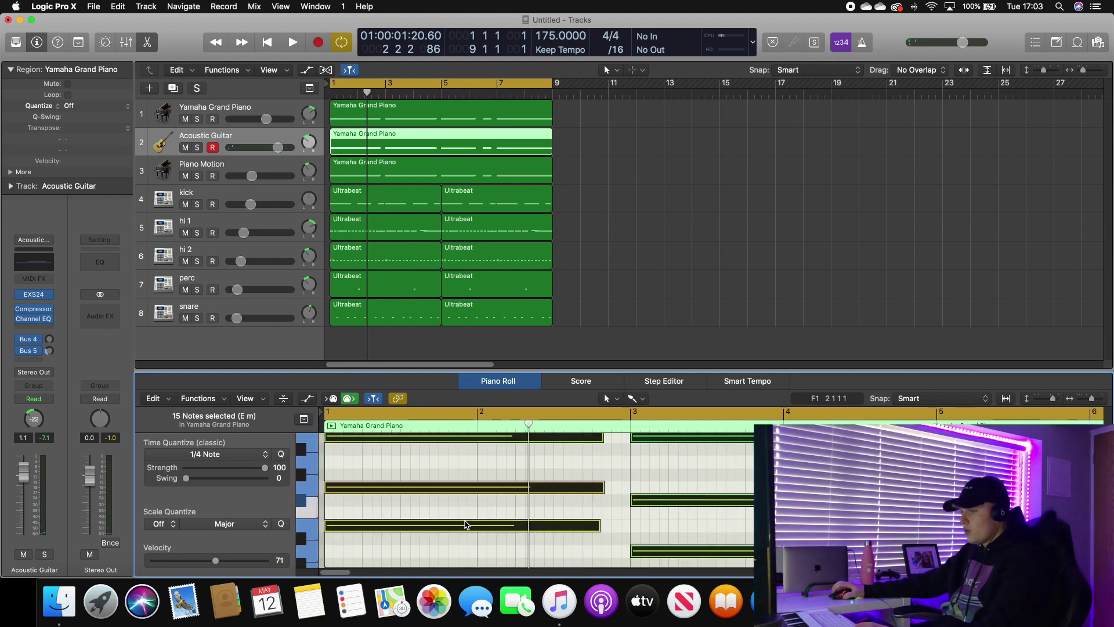
pyautogui.moveTo(411, 508); pyautogui.dragTo(694, 559)
pyautogui.hscroll(5, 450, 551)
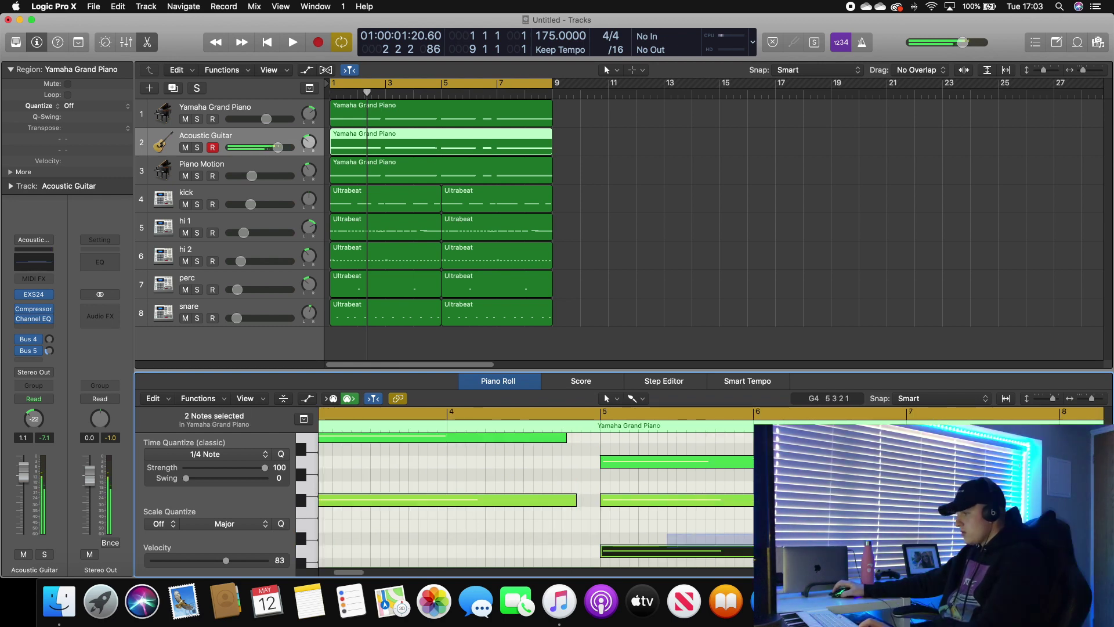
pyautogui.moveTo(578, 518); pyautogui.dragTo(760, 563)
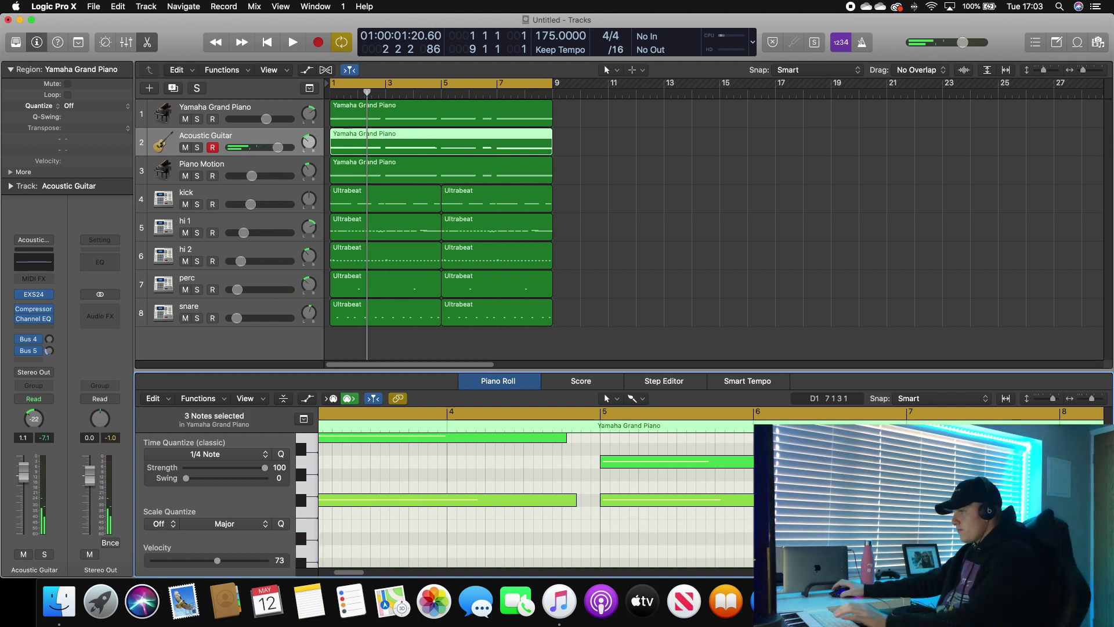
pyautogui.press('space')
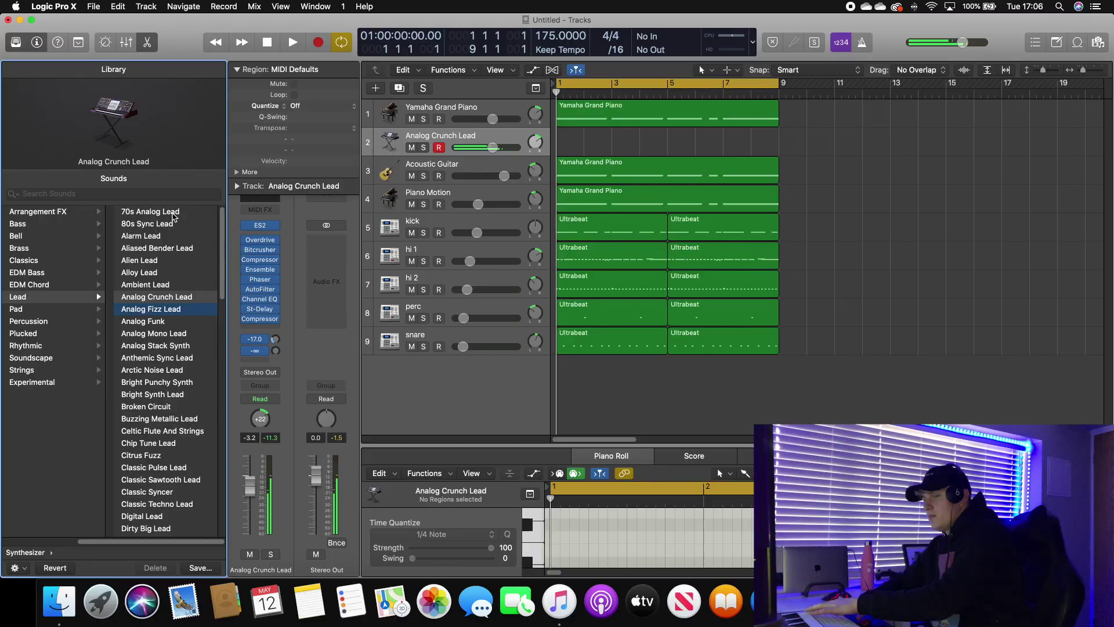
# Step: Audition the synthesizer Lead patches from Analog Fizz Lead through Analog Mono Lead on track 2
pyautogui.press('Down')
pyautogui.press('Down')
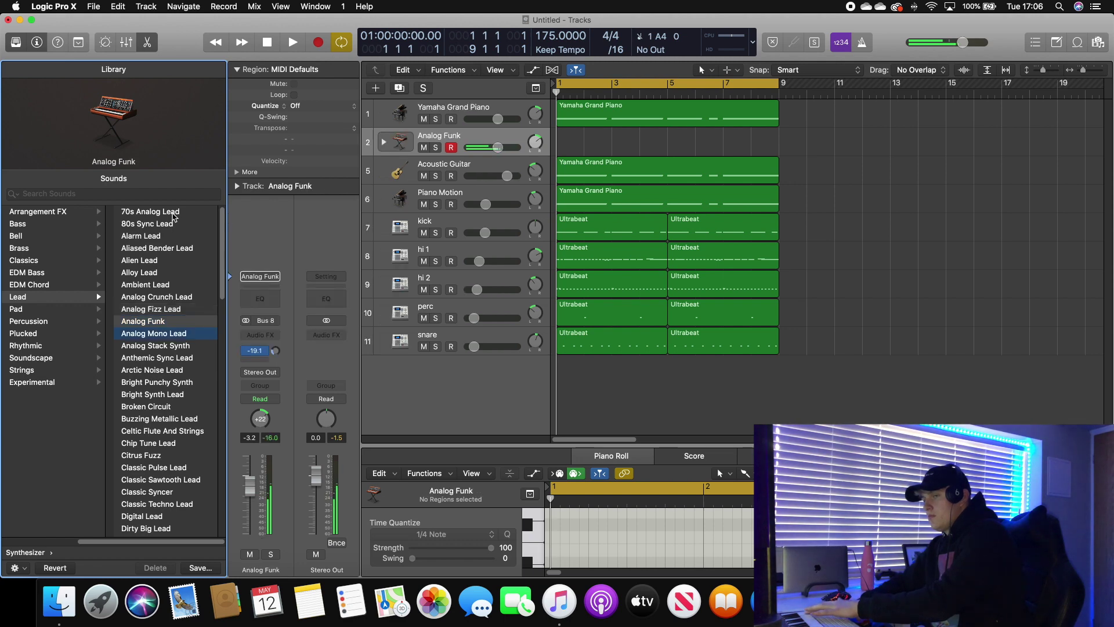
pyautogui.press('Down')
pyautogui.rightClick(174, 213)
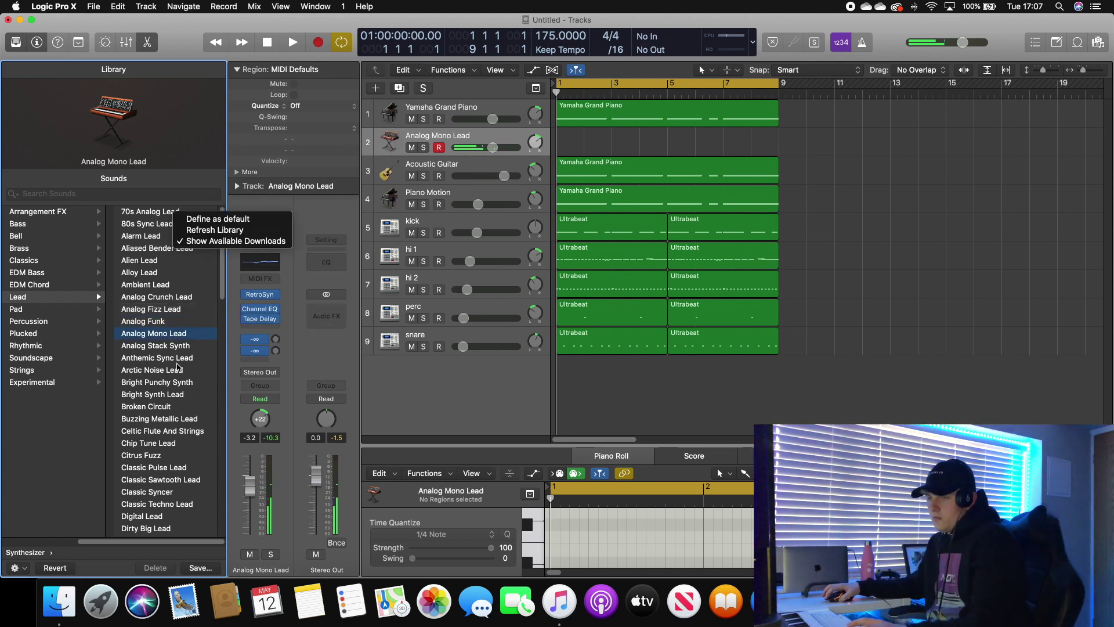
pyautogui.click(148, 293)
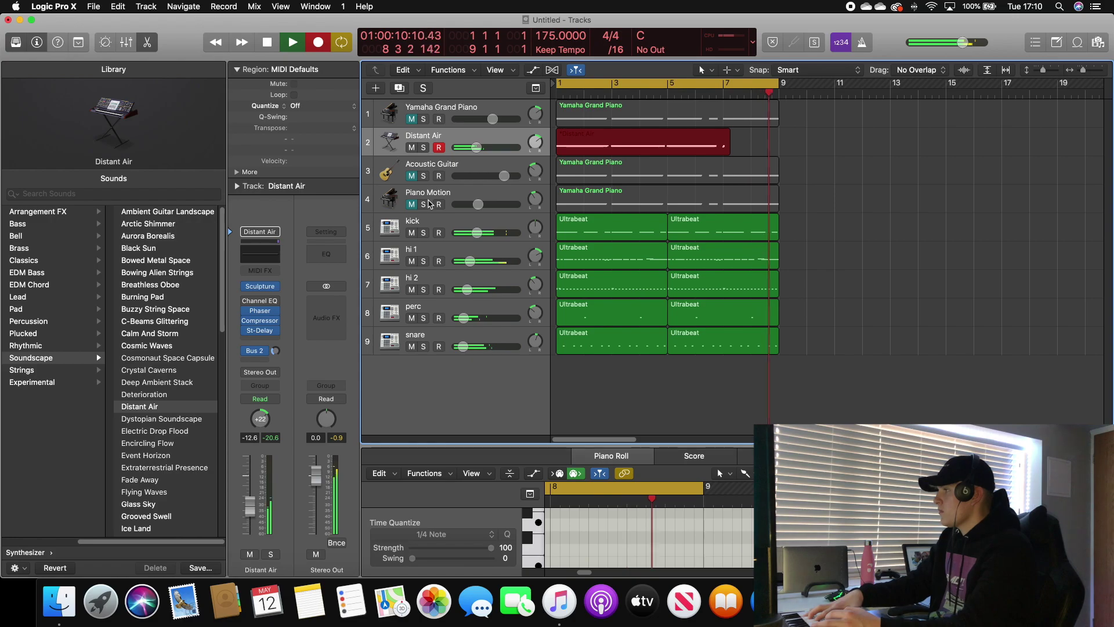
# Step: Finish recording the Distant Air take on track 2 near the end of bar 8
pyautogui.press('space')
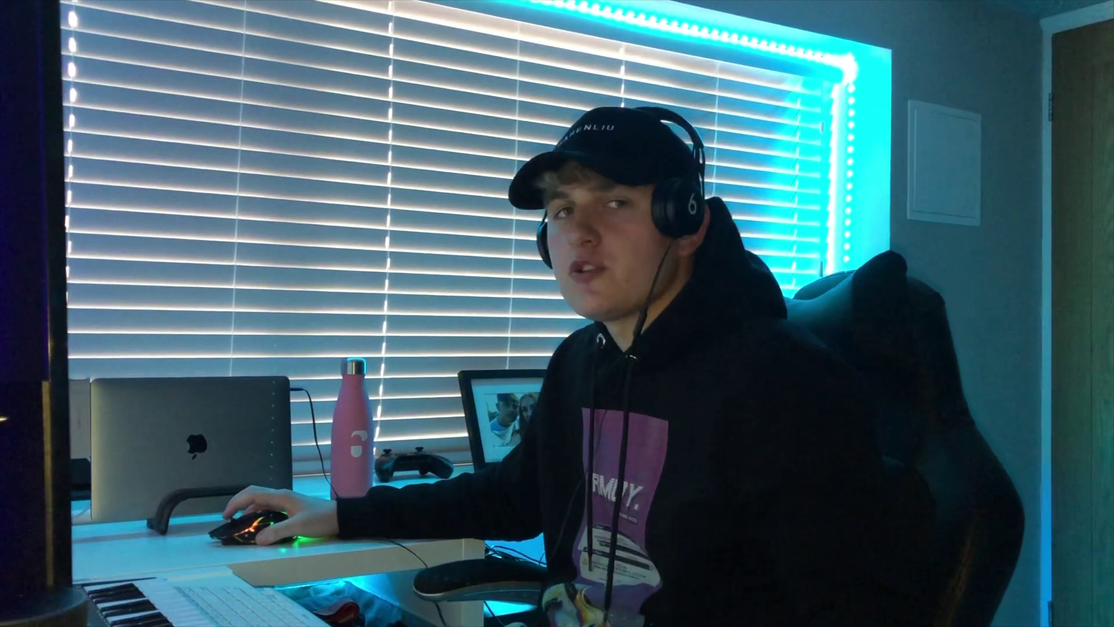